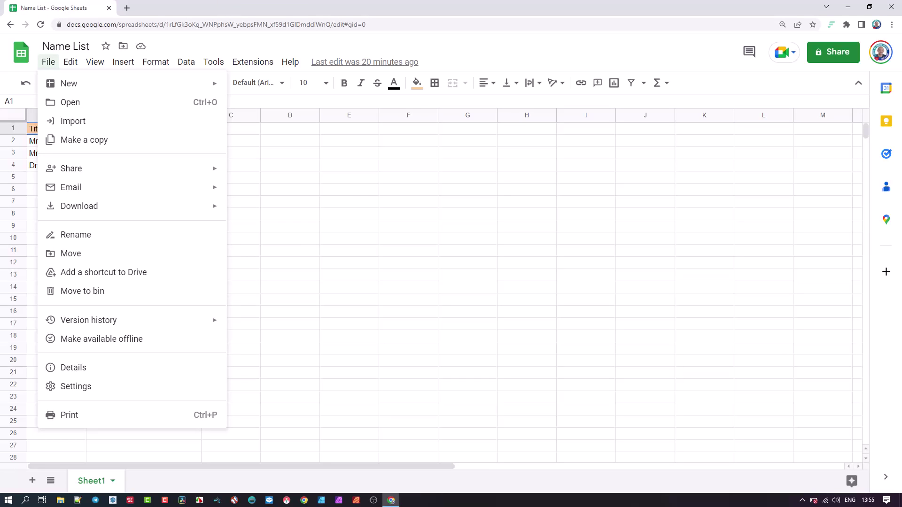
Download the Name List spreadsheet from Google Sheets as a Microsoft Excel (.xlsx) file
mouse_move(79, 206)
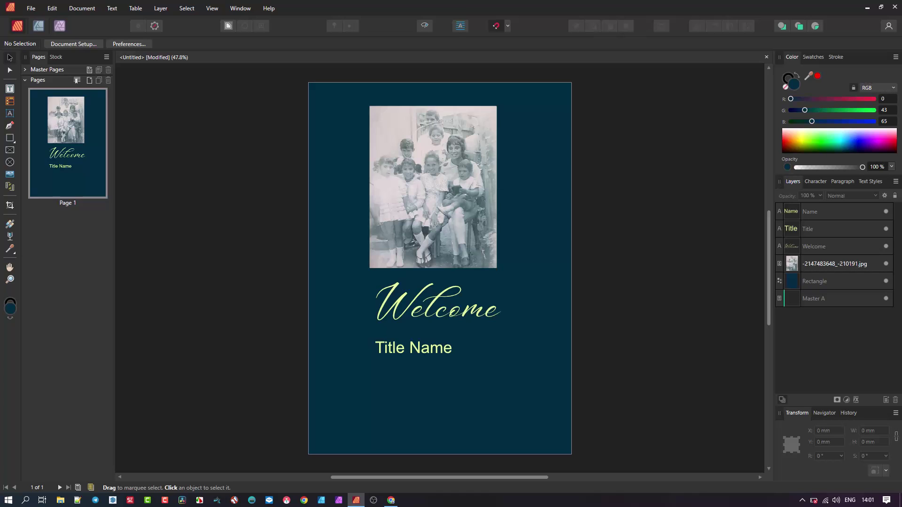
Select the Title and Name text on the welcome card and show the Window menu
left_click(822, 229)
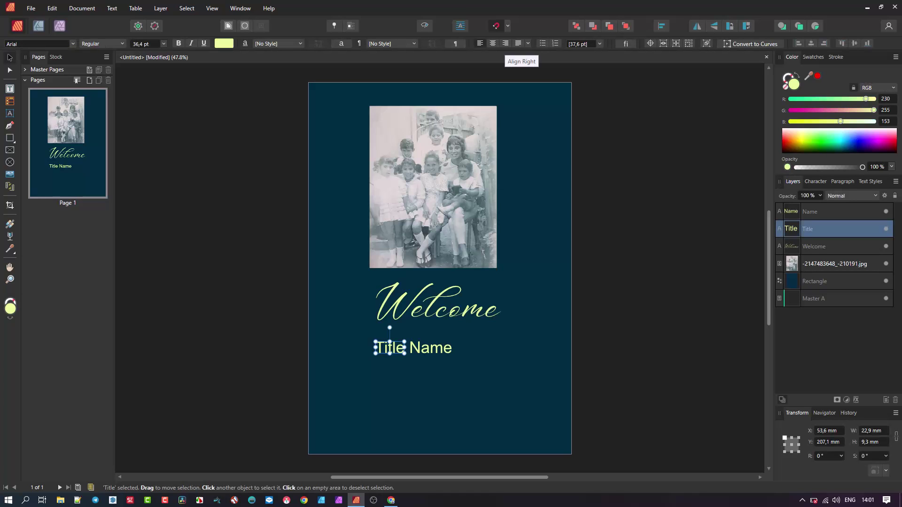
left_click(431, 347)
left_click(82, 8)
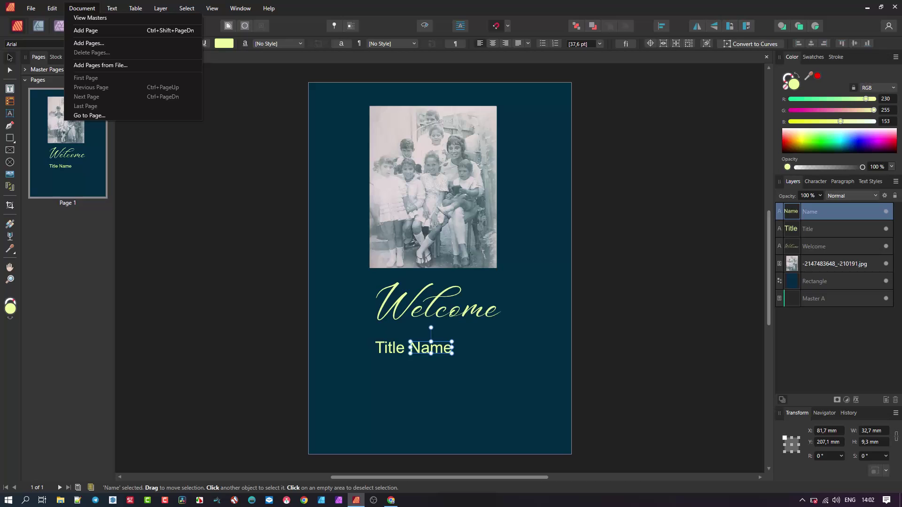
mouse_move(240, 8)
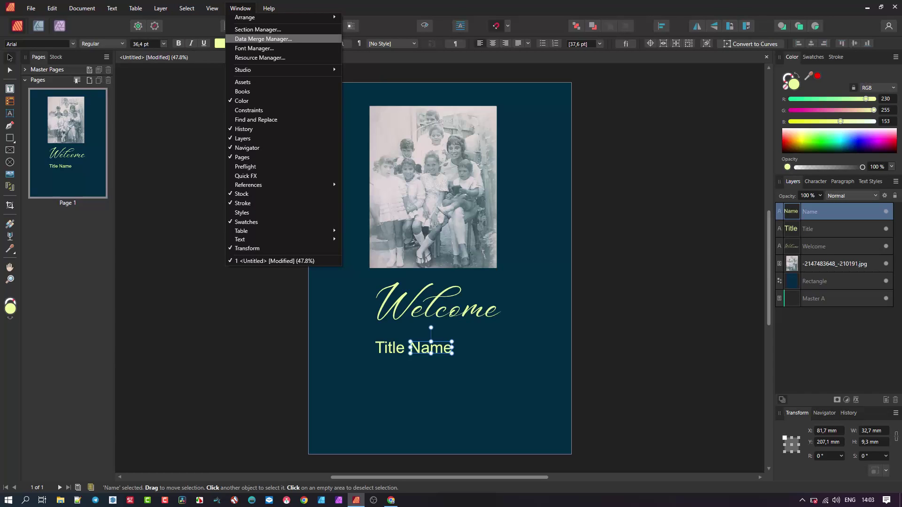
Add Name List.xlsx from Downloads as the Data Merge Manager source (2 fields, 3 records)
left_click(263, 39)
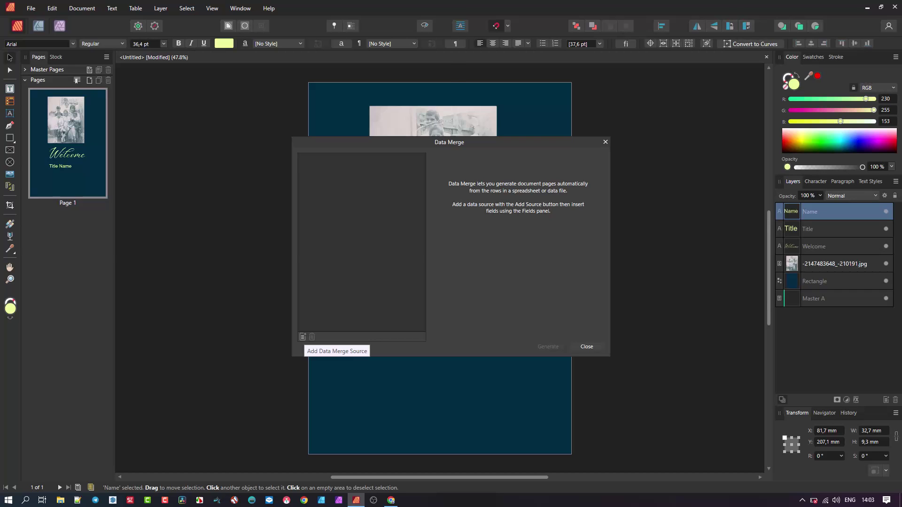
left_click(303, 337)
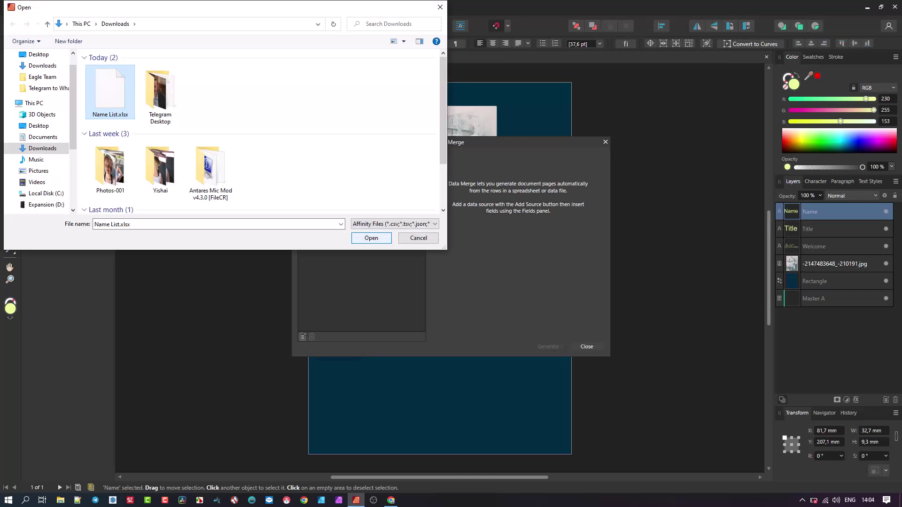
left_click(372, 238)
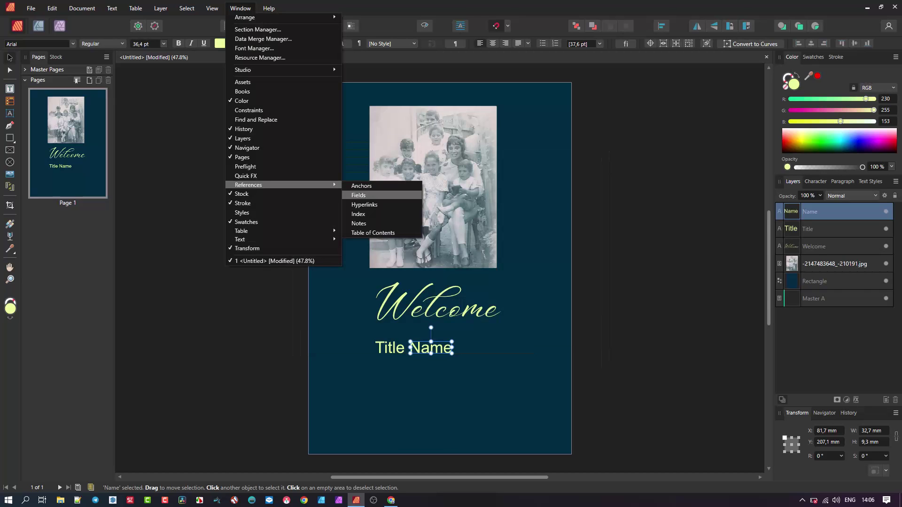
Show the Fields panel listing the Title and Name & Surname merge fields
key("Return")
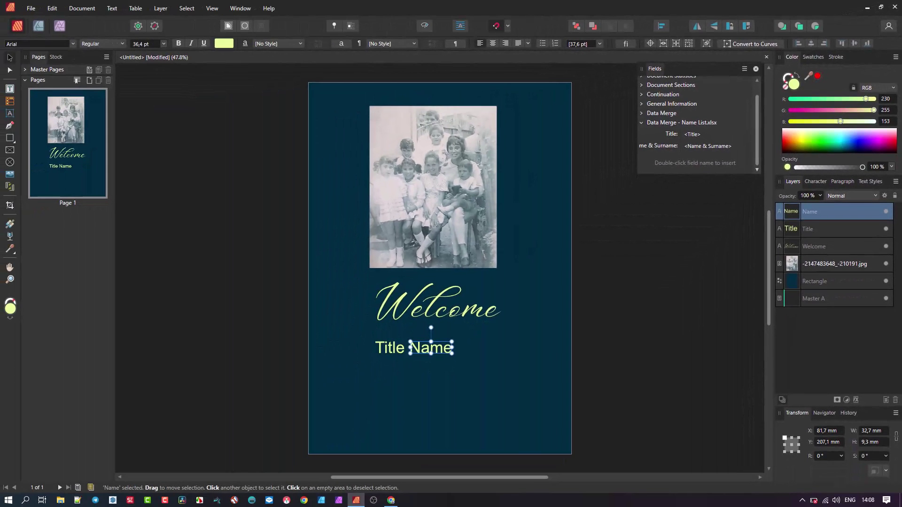
Swap the word 'Title' for the <Title> field and 'Name' for the <Name & Surname> field
left_click(390, 348)
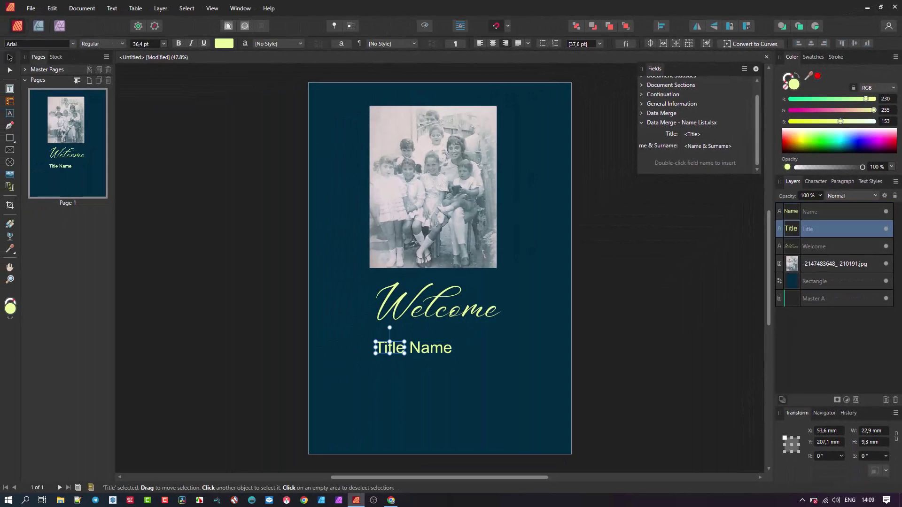
double_click(390, 348)
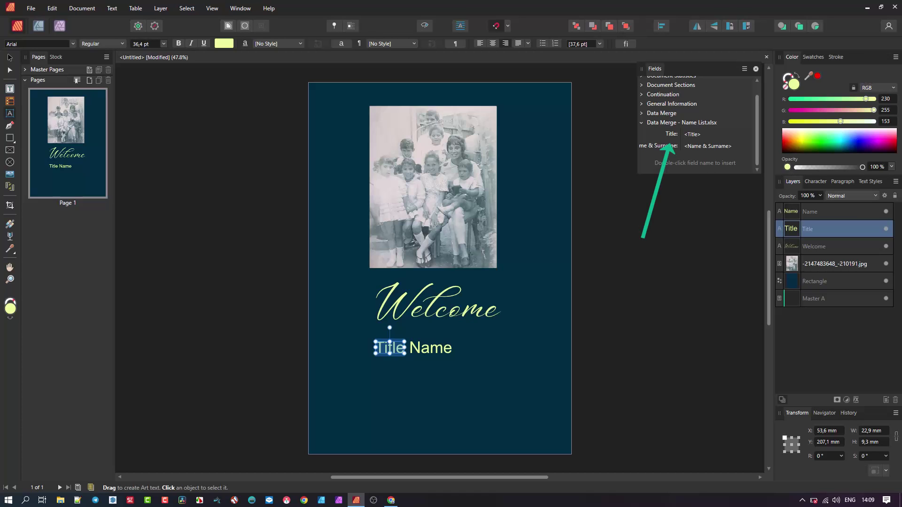
double_click(672, 134)
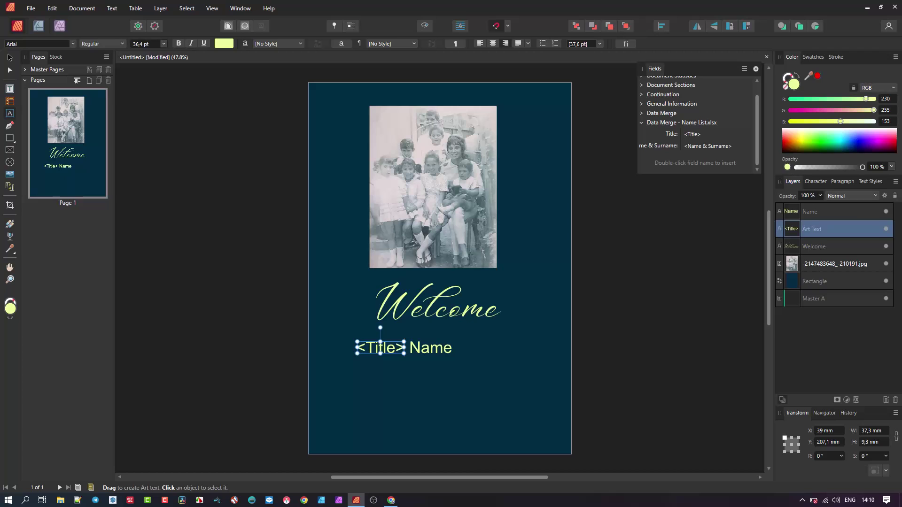
left_click(432, 347)
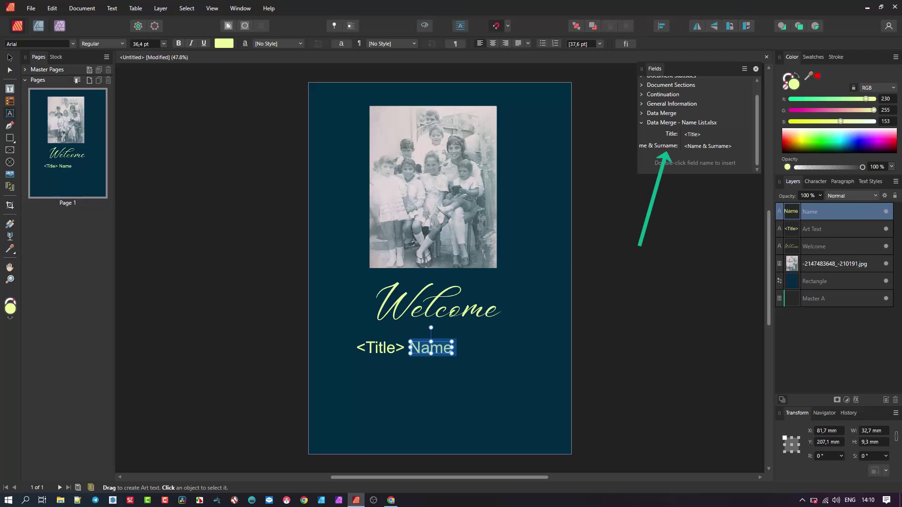
double_click(660, 145)
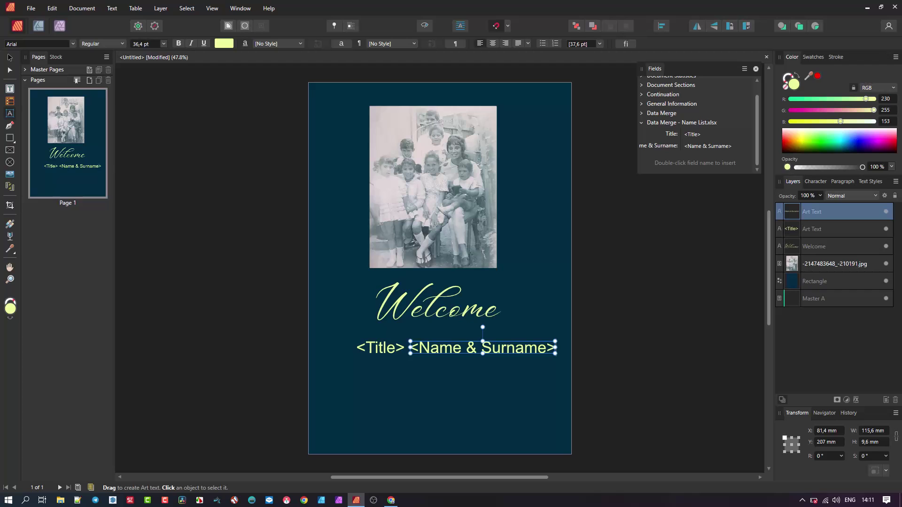
Turn on 'Preview with record' in Data Merge Manager and step forward to record 3
key("alt+w")
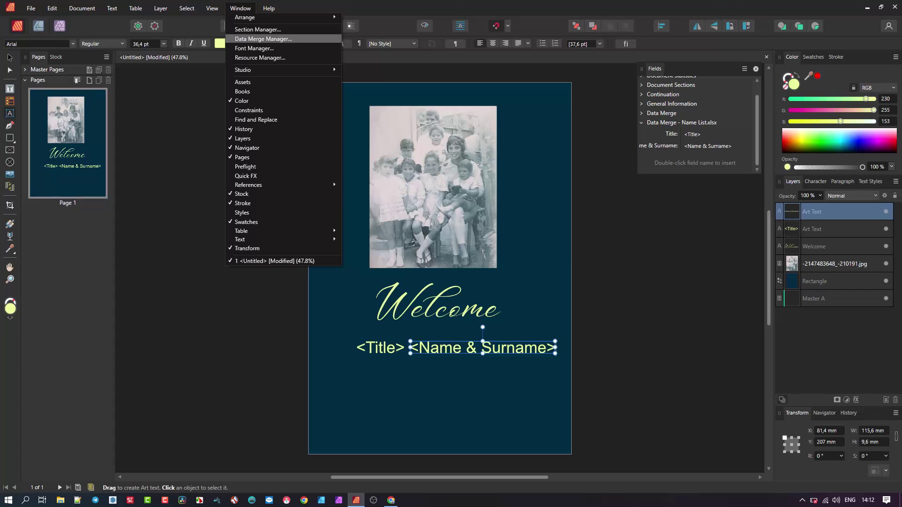
left_click(263, 39)
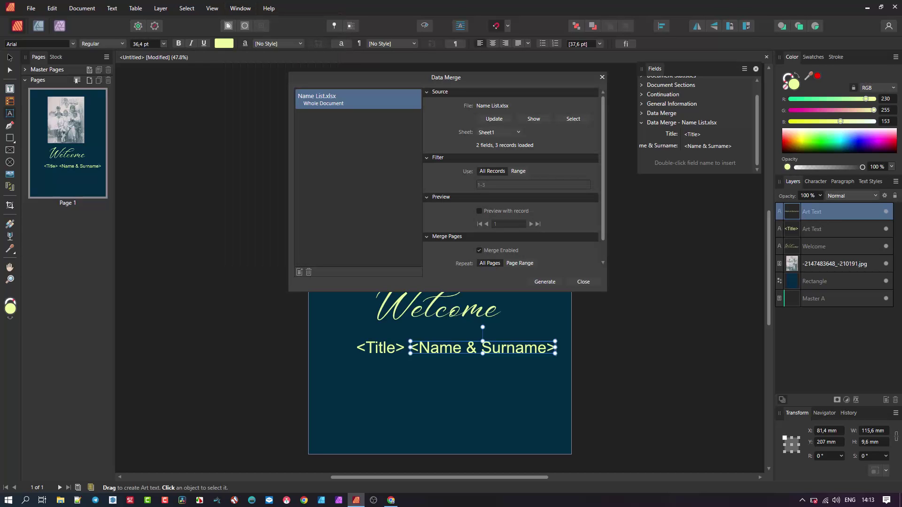
left_click(479, 211)
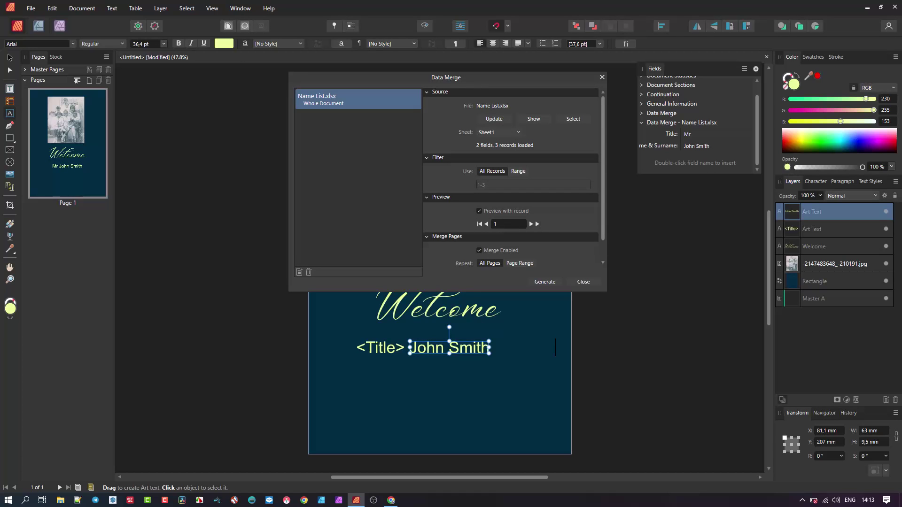
left_click(479, 211)
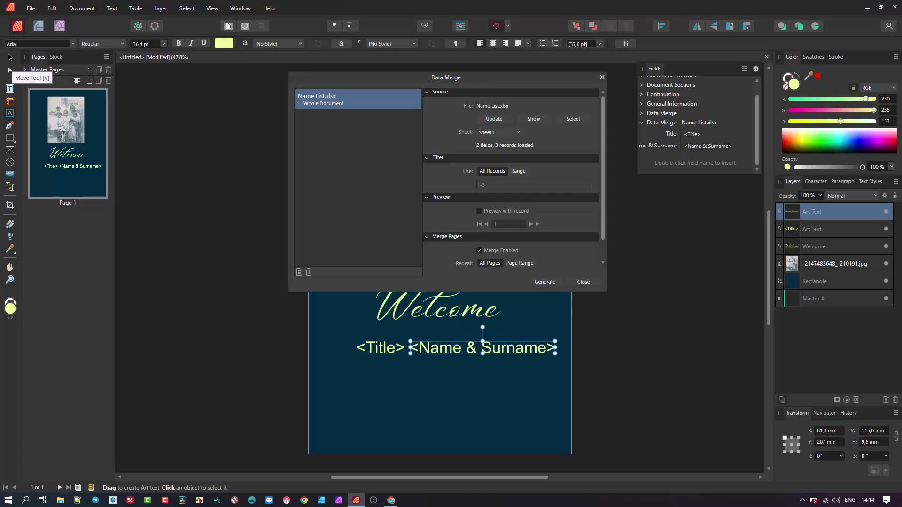
left_click(10, 57)
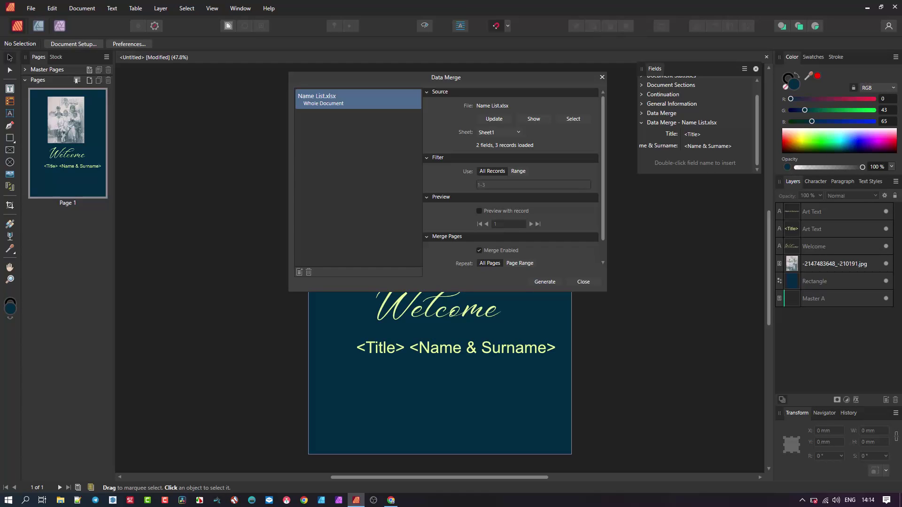
left_click(479, 211)
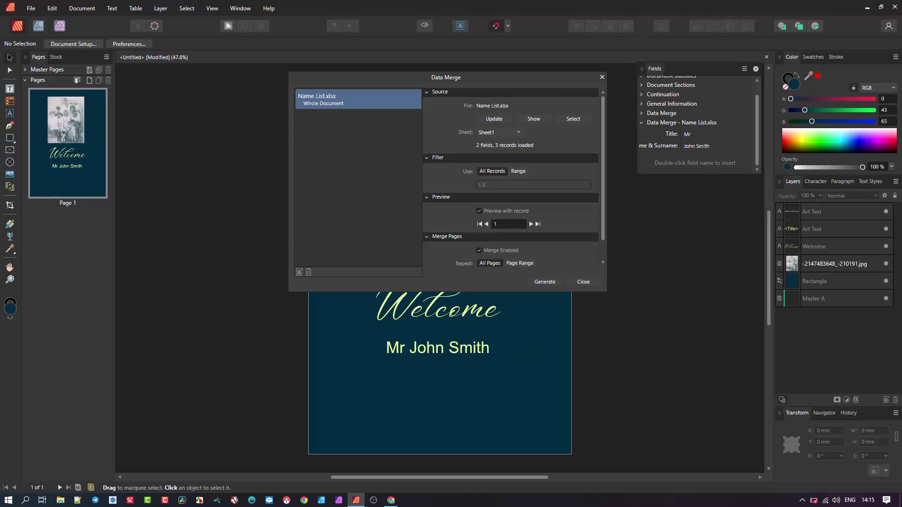
left_click(531, 224)
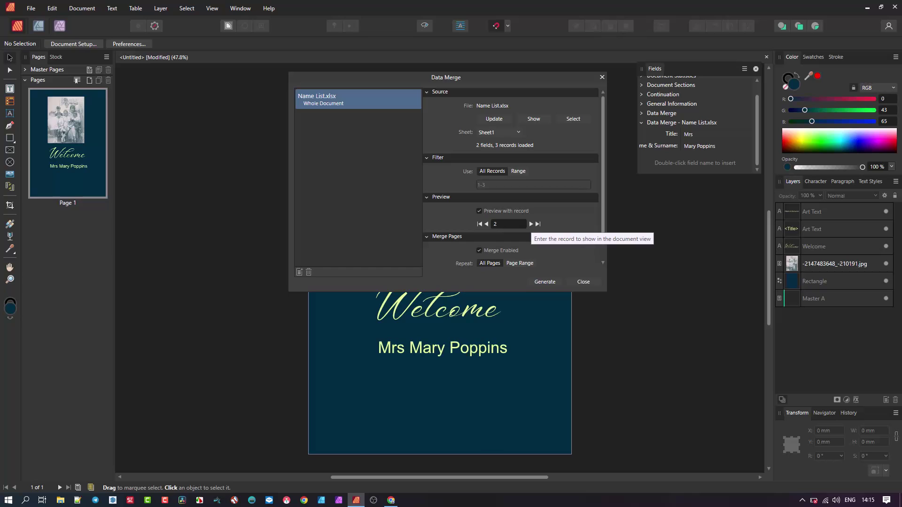
left_click(531, 225)
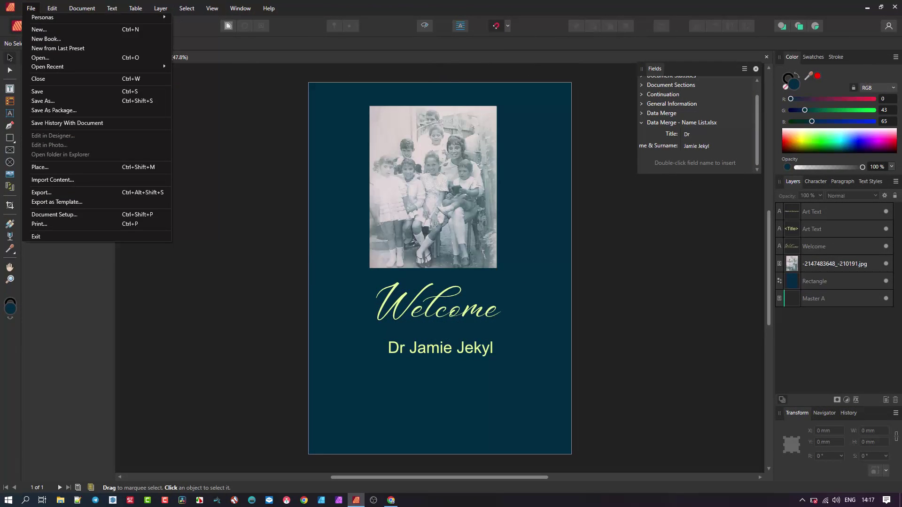
Save the card as 'Welcome Invite' and generate the three-page merged document from Data Merge Manager
key("ctrl+shift+s")
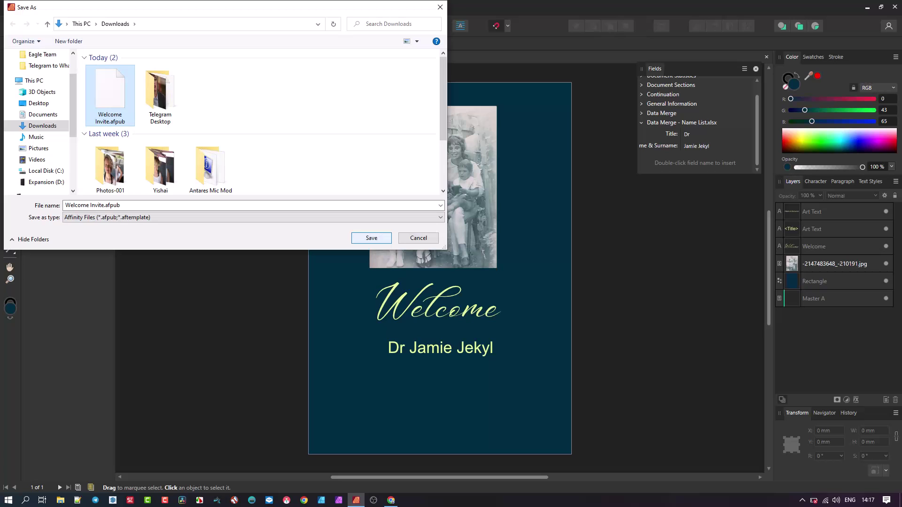
key("Return")
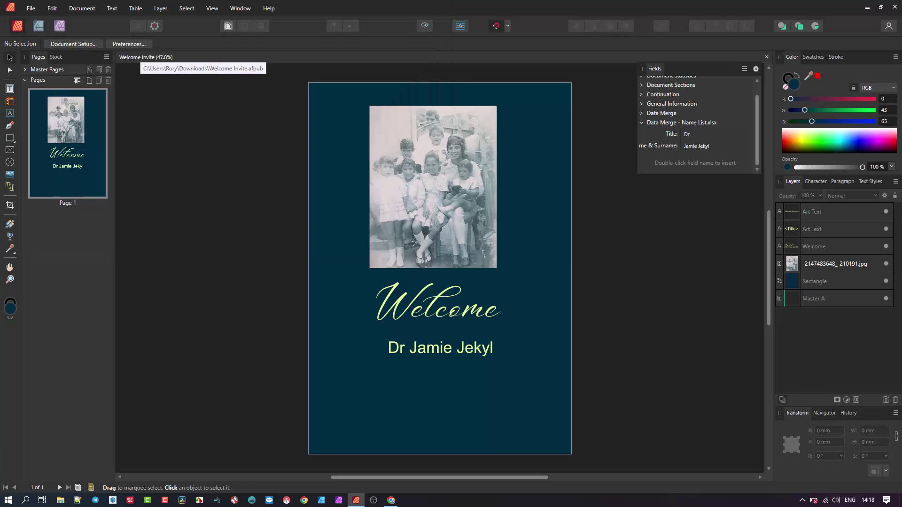
key("alt+w")
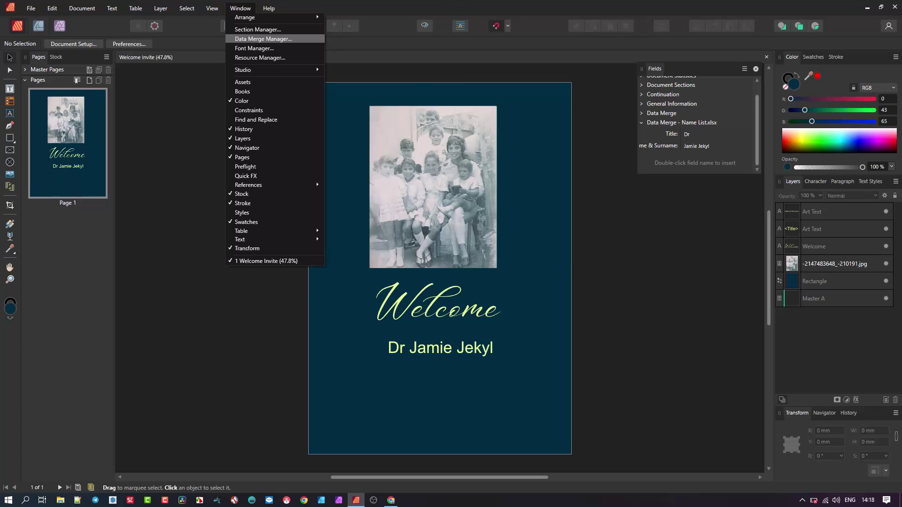
key("Return")
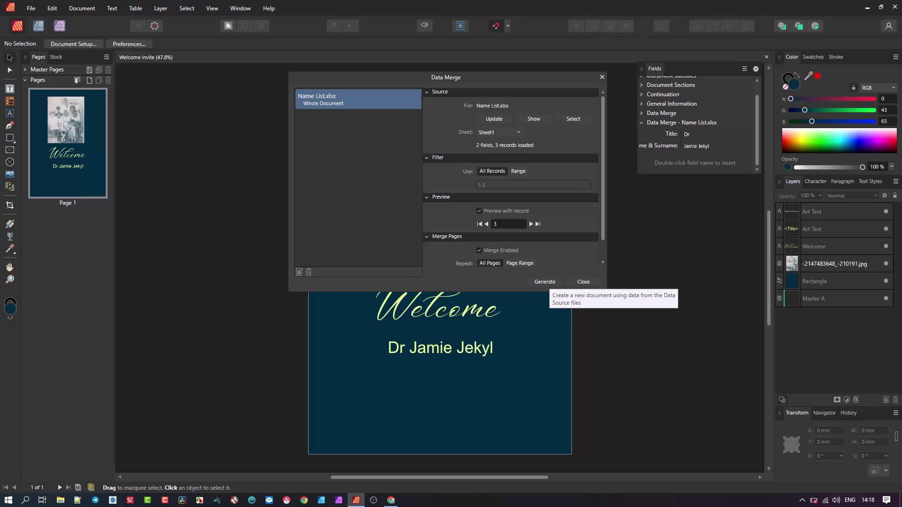
left_click(545, 281)
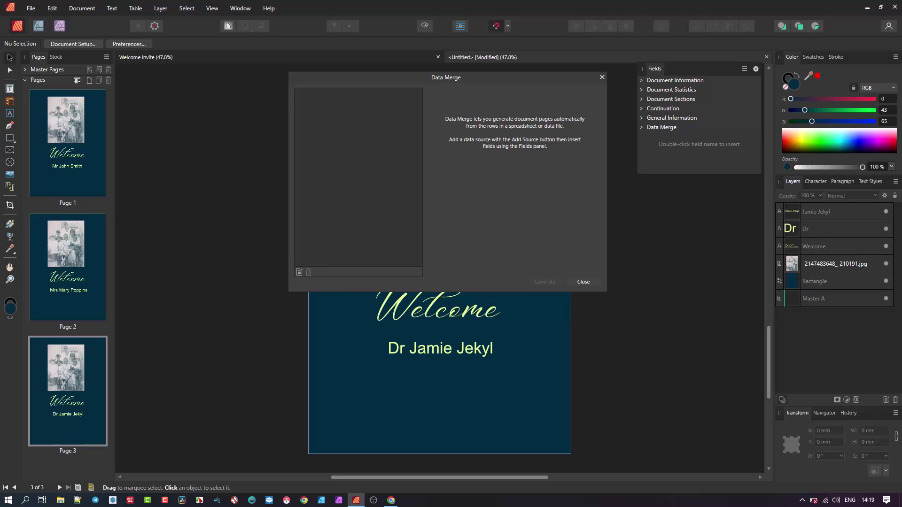
key("Escape")
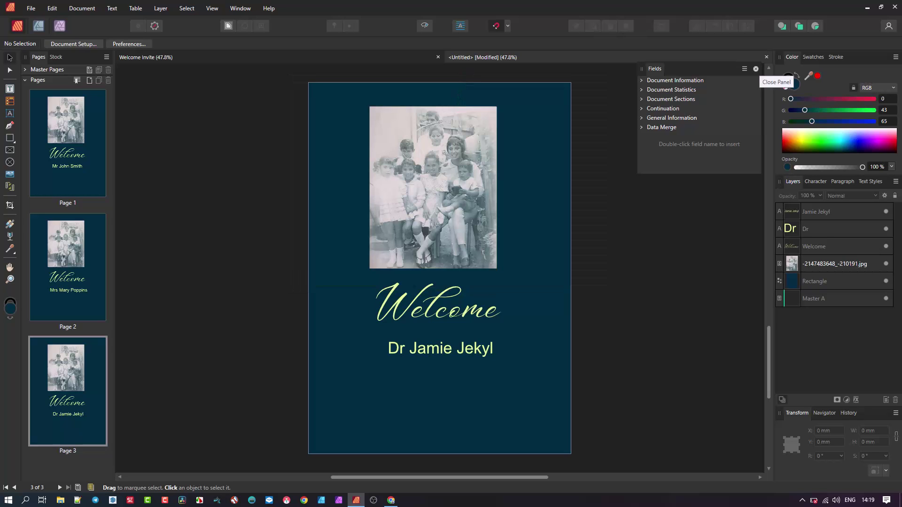
Save the merged document as 'Print Ready Welcome Invite' and bring up PNG export settings at 2481 x 3508 px
key("alt+f")
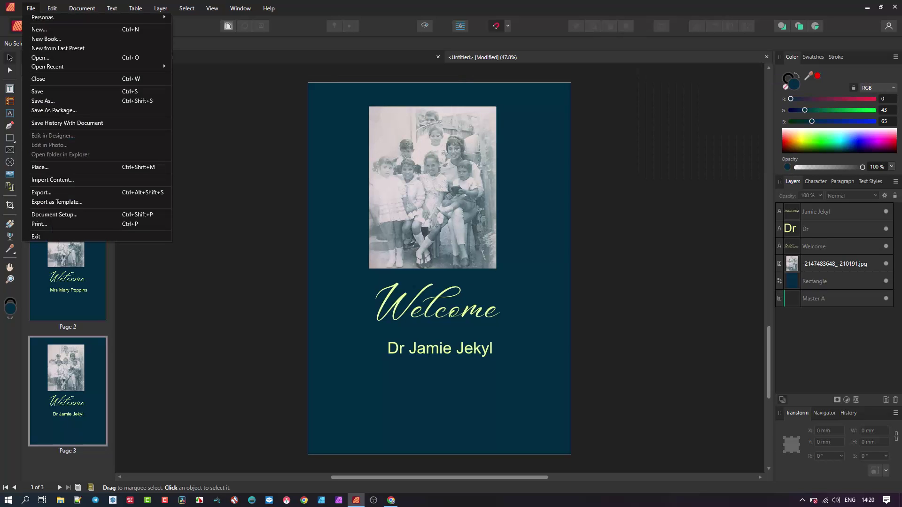
key("Return")
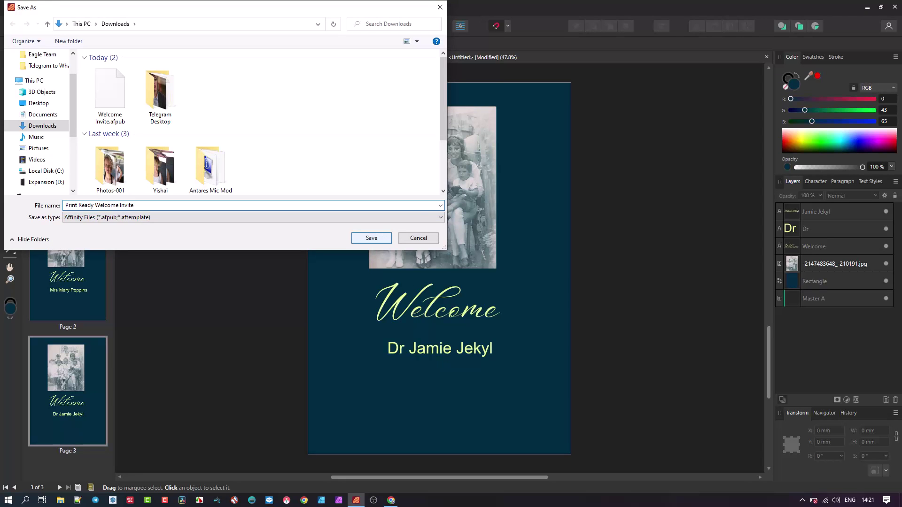
key("Return")
key("alt+f")
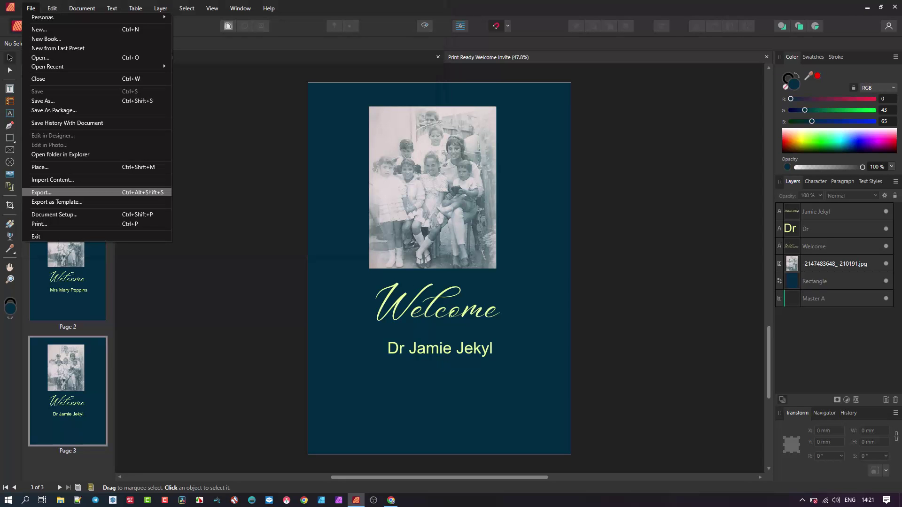
key("Return")
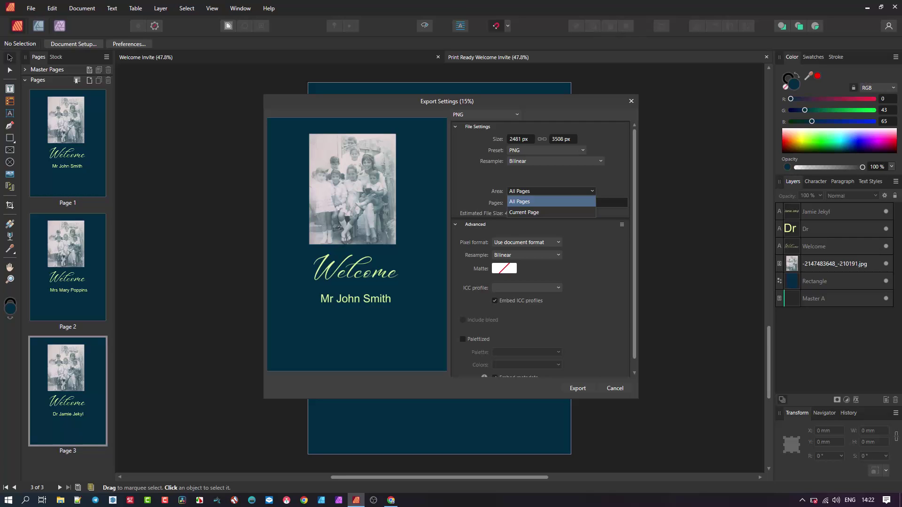
Export all pages as 'Print Ready Welcome Invite' PNGs into the Downloads\Invites folder
key("Return")
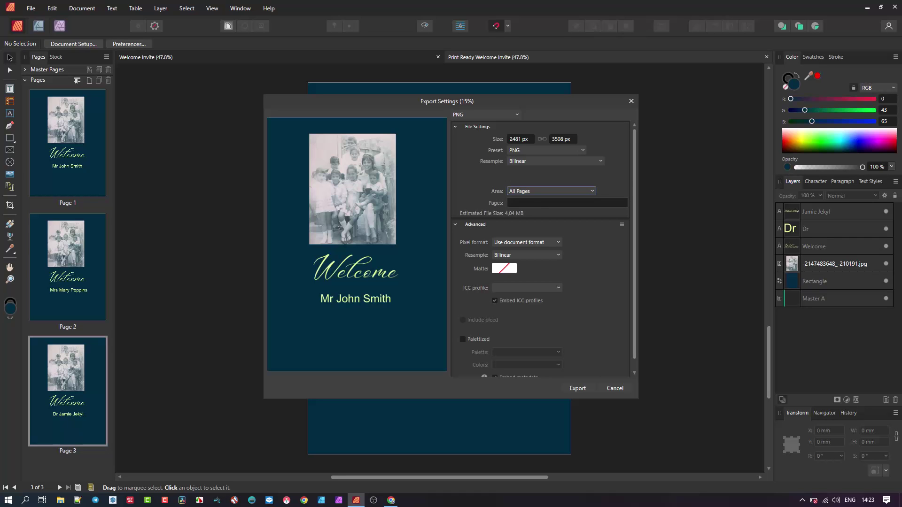
key("Return")
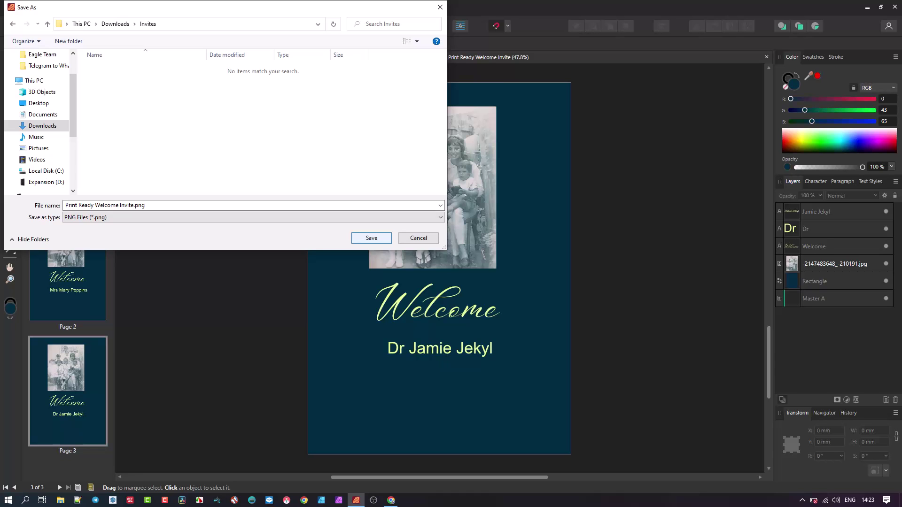
key("Return")
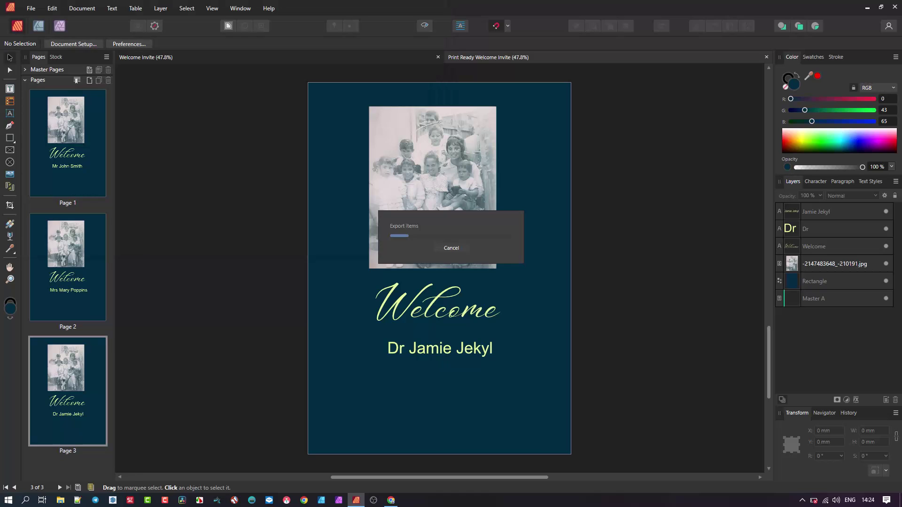